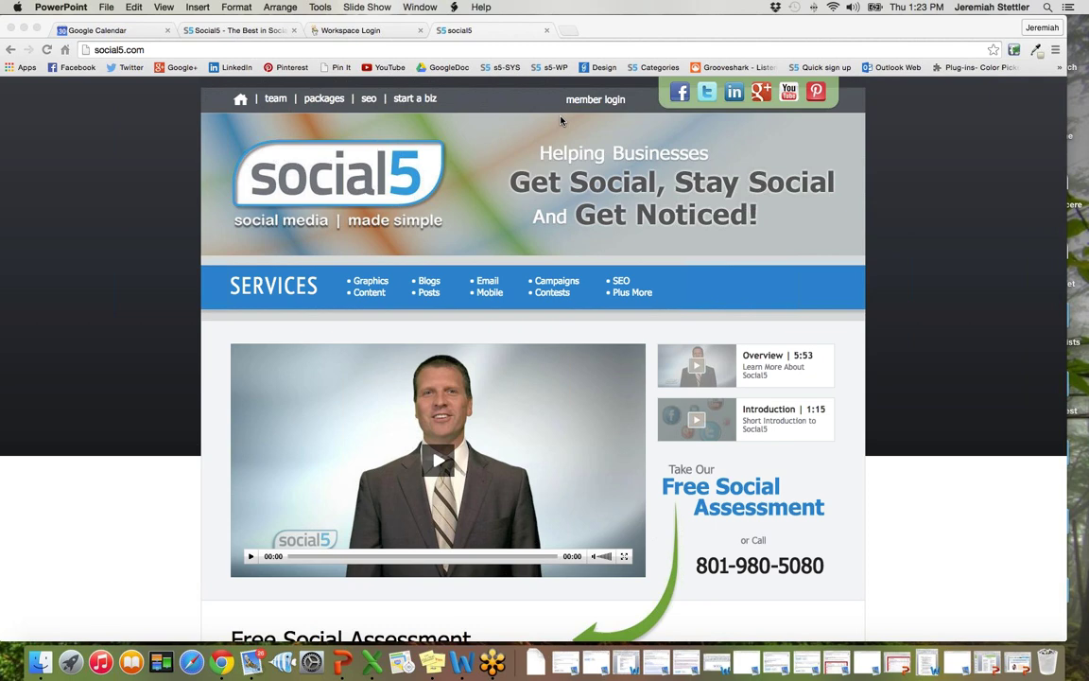
# Step: Log in to the social5.com member area with the username Social5 and the account password
pyautogui.click(560, 121)
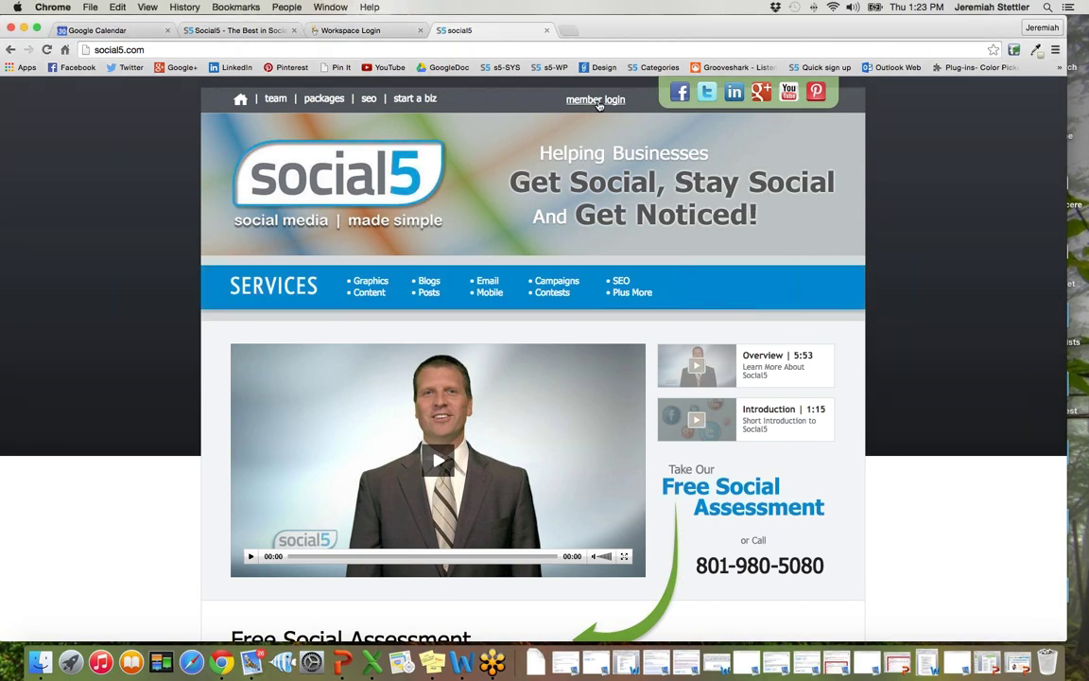
pyautogui.click(596, 102)
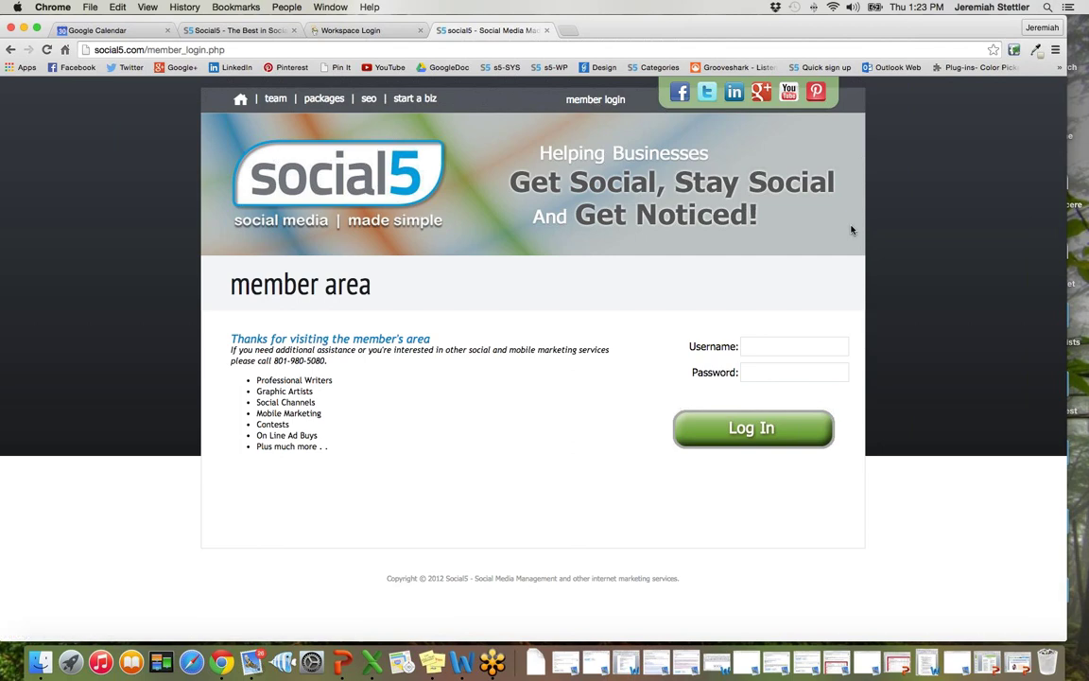
pyautogui.click(762, 347)
pyautogui.write('Soci')
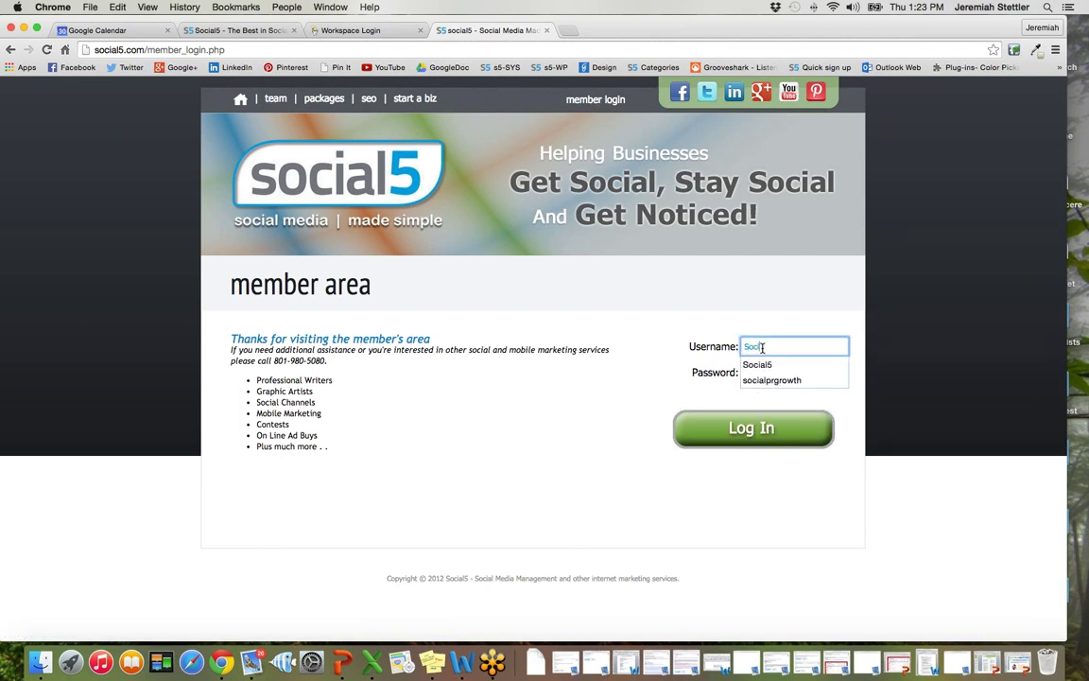
pyautogui.write('al5')
pyautogui.press('Tab')
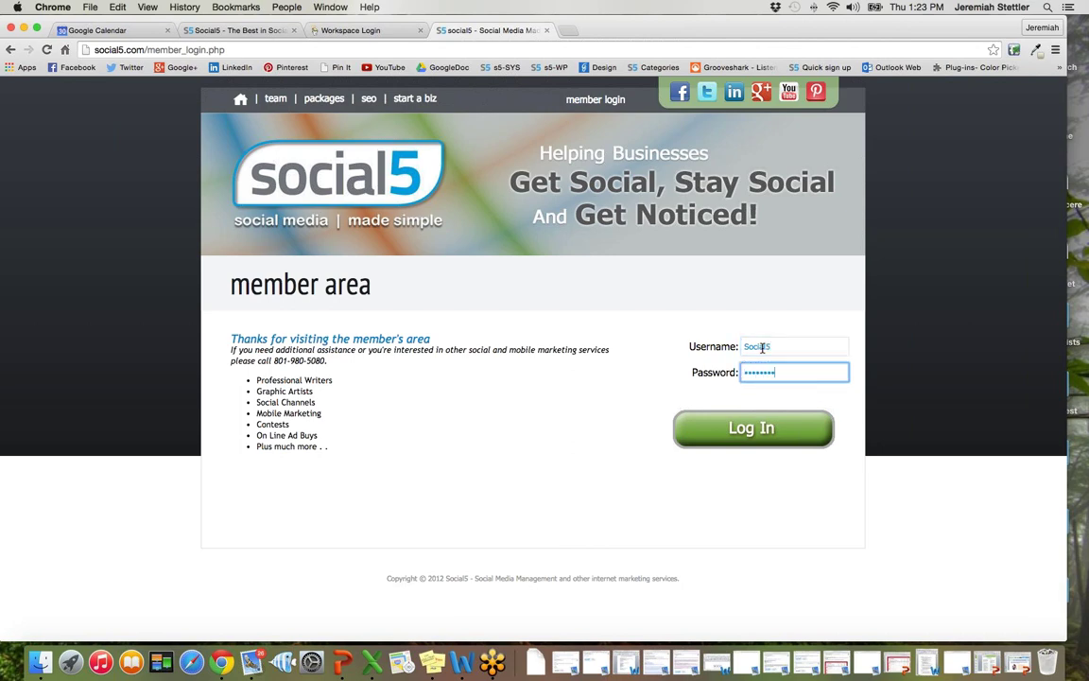
pyautogui.press('Return')
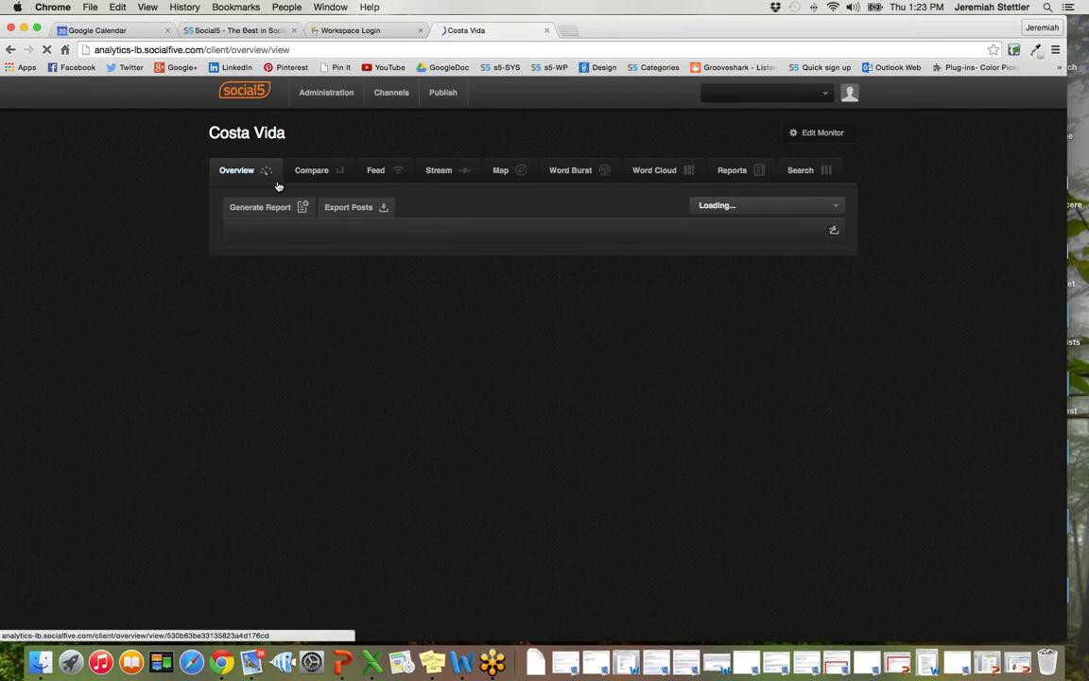
# Step: Open the channels dashboard and switch the Facebook data to the McNeil Engineering account
pyautogui.click(373, 99)
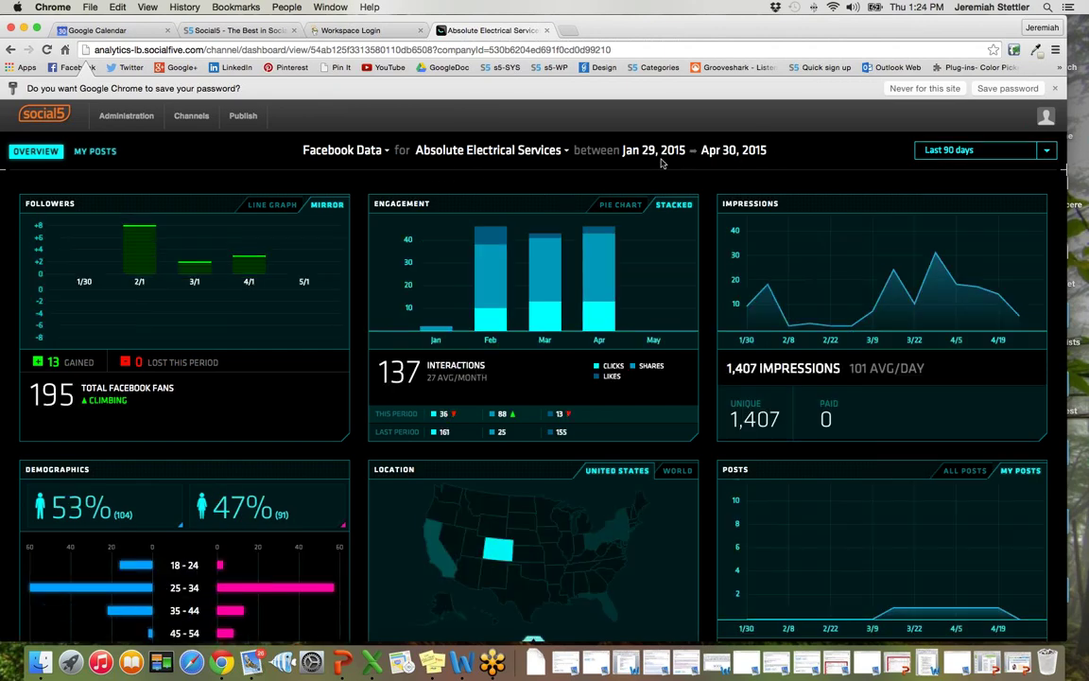
pyautogui.click(555, 154)
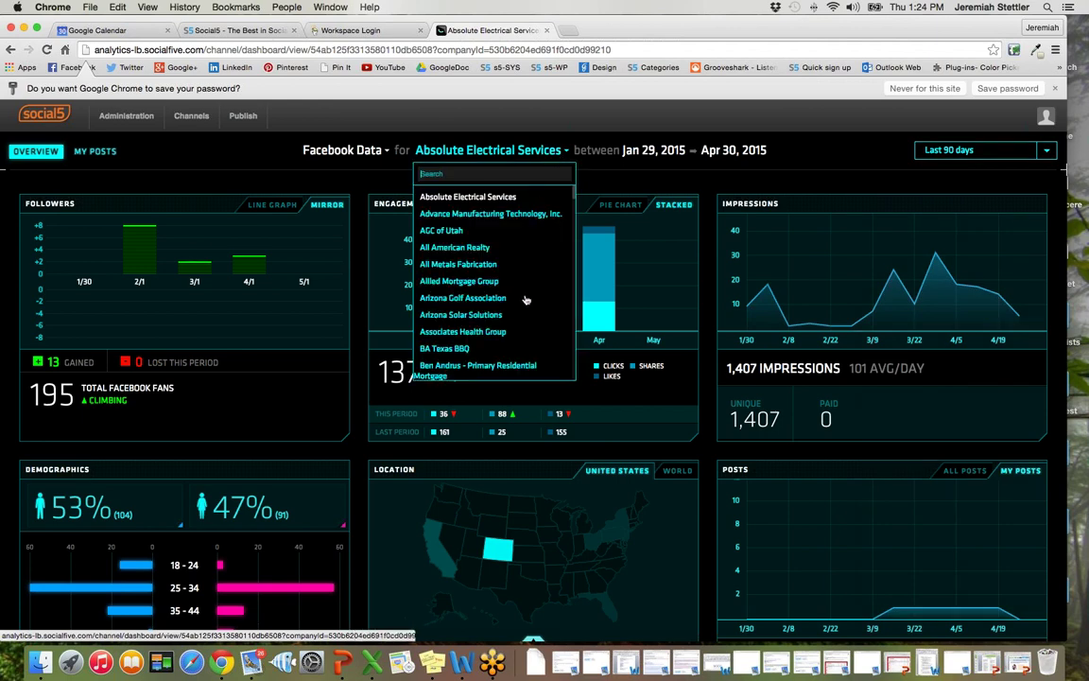
pyautogui.scroll(-3, 511, 362)
pyautogui.scroll(-10, 510, 362)
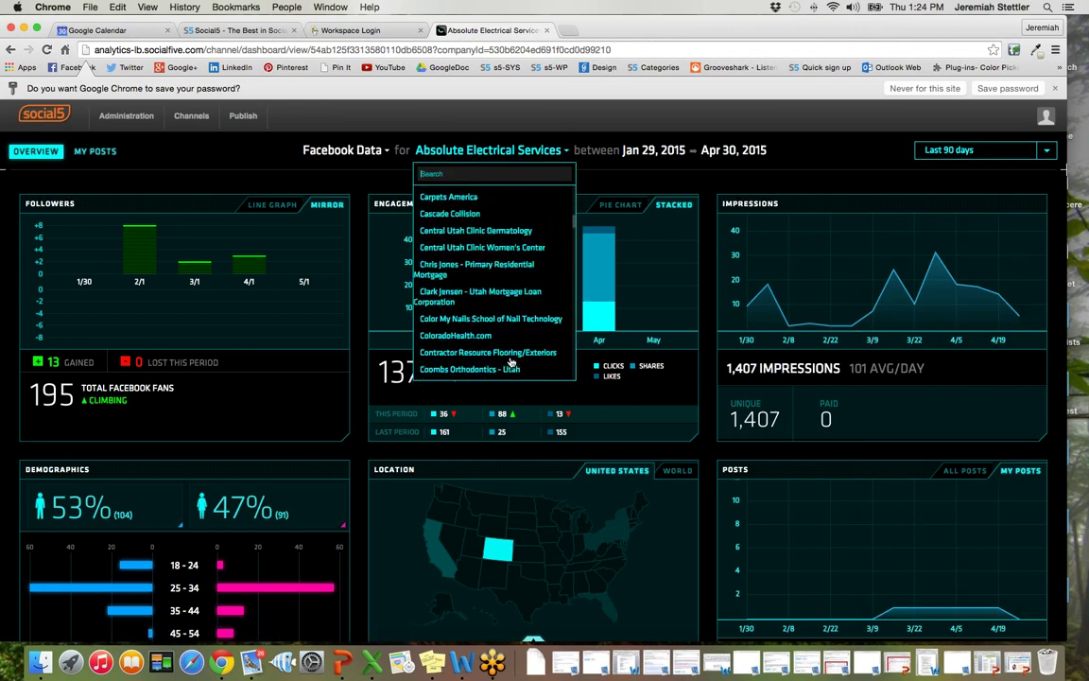
pyautogui.scroll(-5, 510, 357)
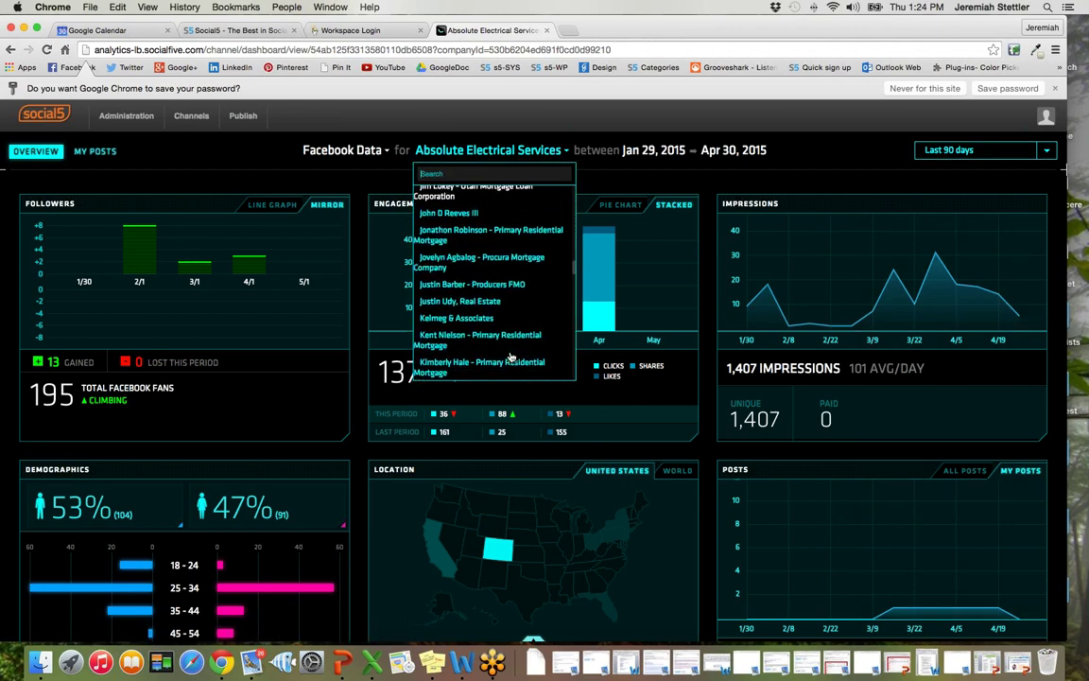
pyautogui.scroll(-5, 511, 357)
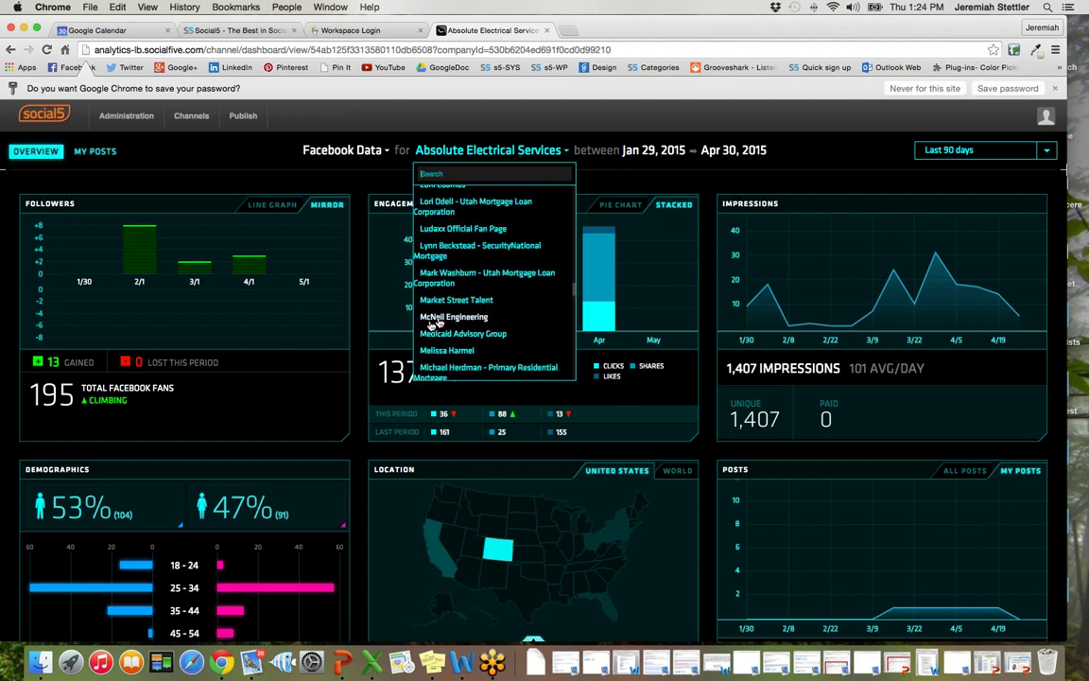
pyautogui.click(472, 316)
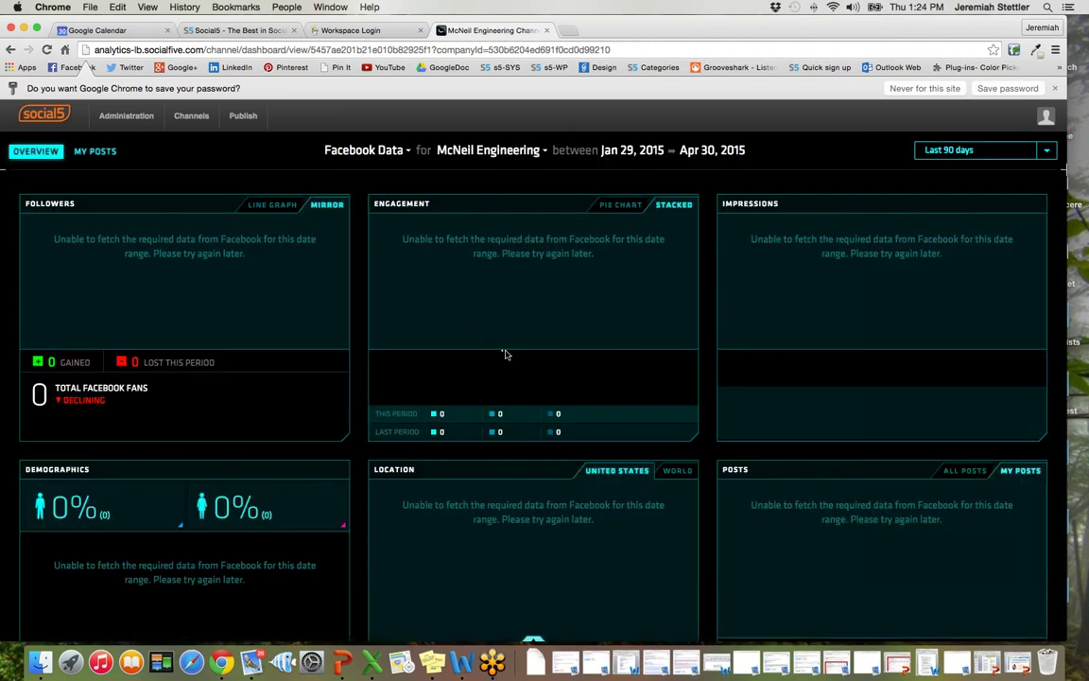
# Step: Show the followers as a line graph and the engagement as a pie chart, viewing April and March
pyautogui.scroll(-1, 505, 354)
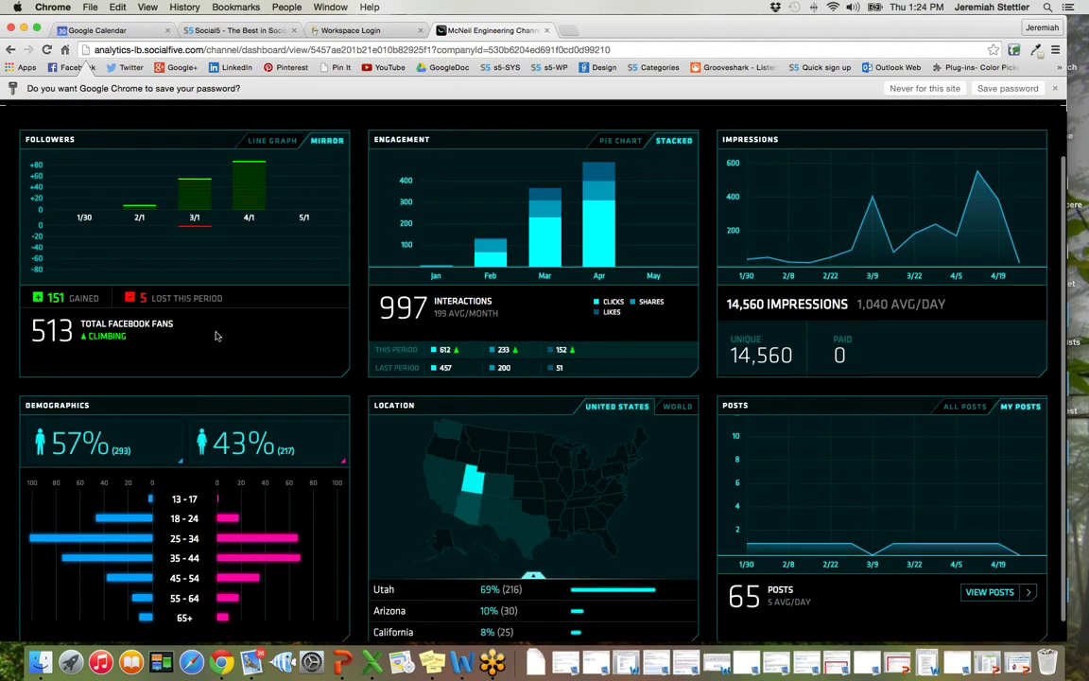
pyautogui.moveTo(400, 273)
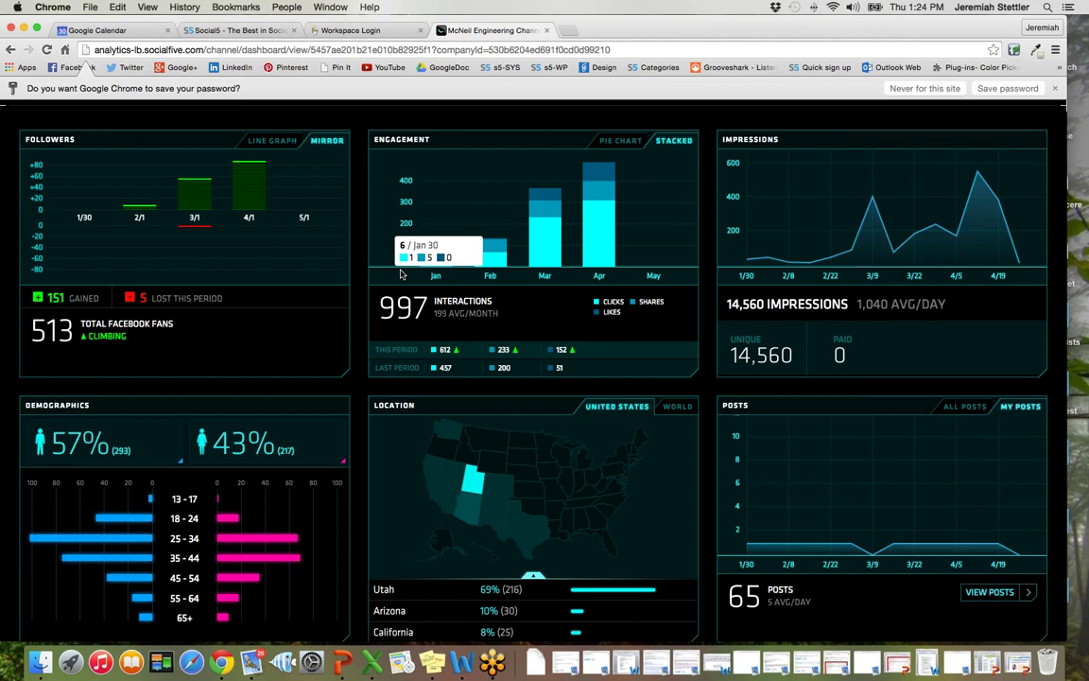
pyautogui.click(271, 140)
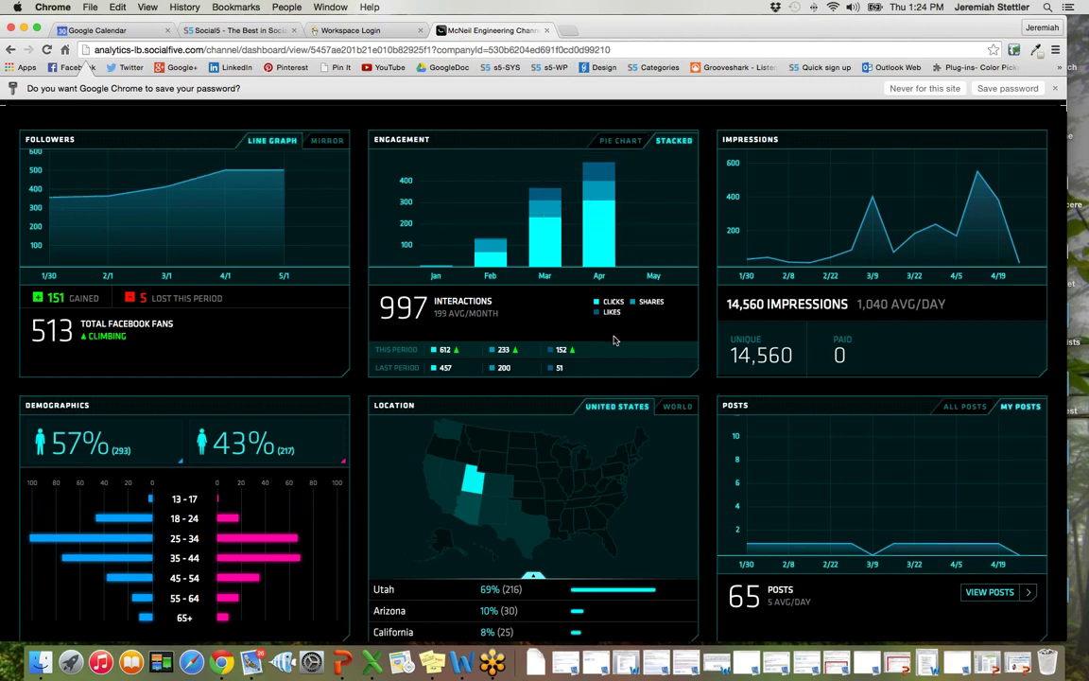
pyautogui.click(621, 140)
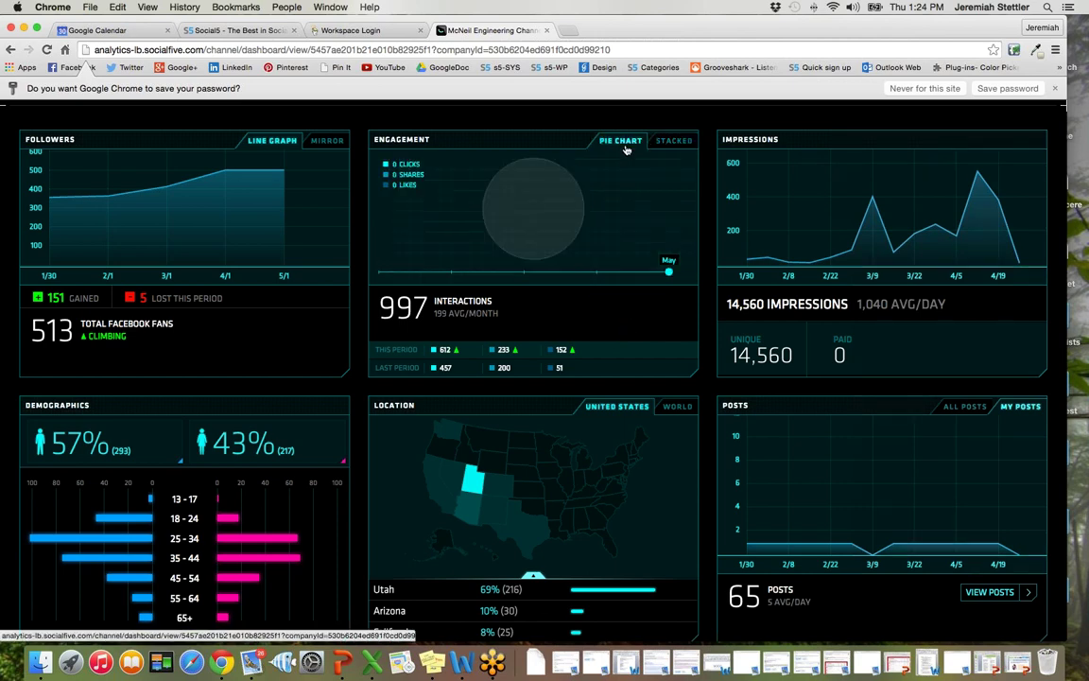
pyautogui.click(604, 274)
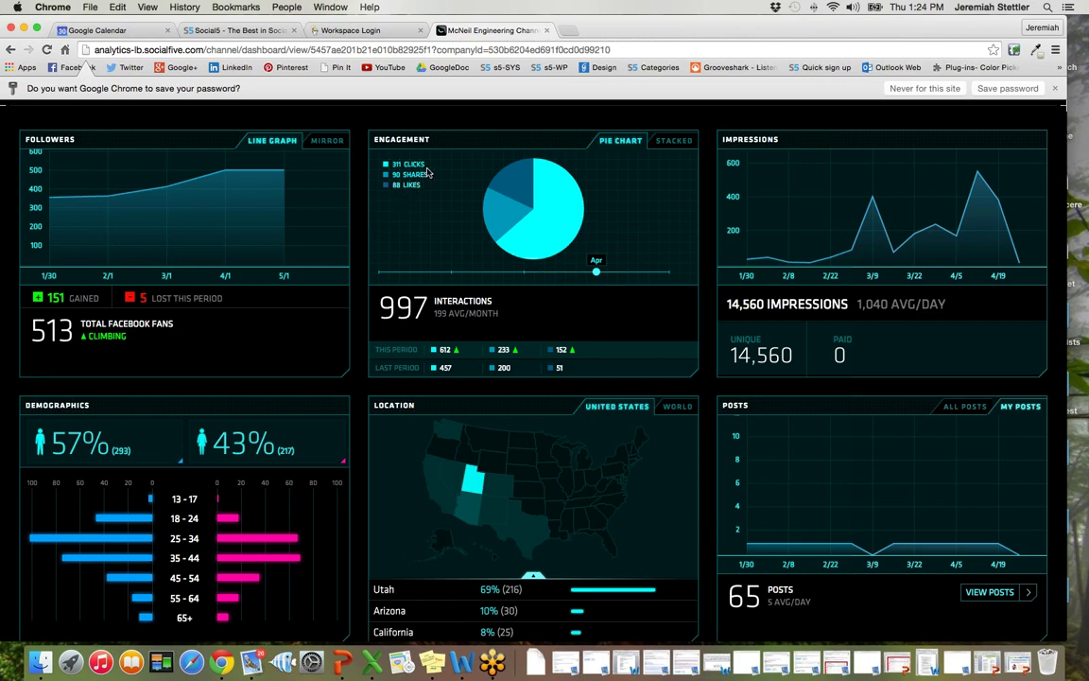
pyautogui.click(524, 273)
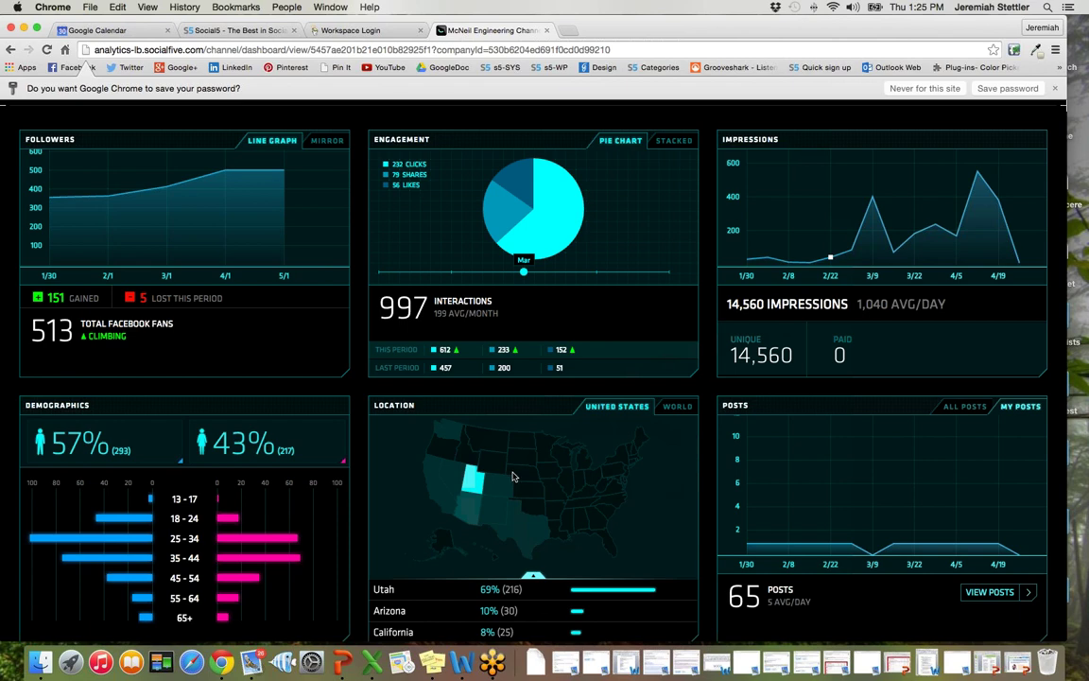
# Step: View the fan locations on the world map and return to the United States map
pyautogui.click(673, 409)
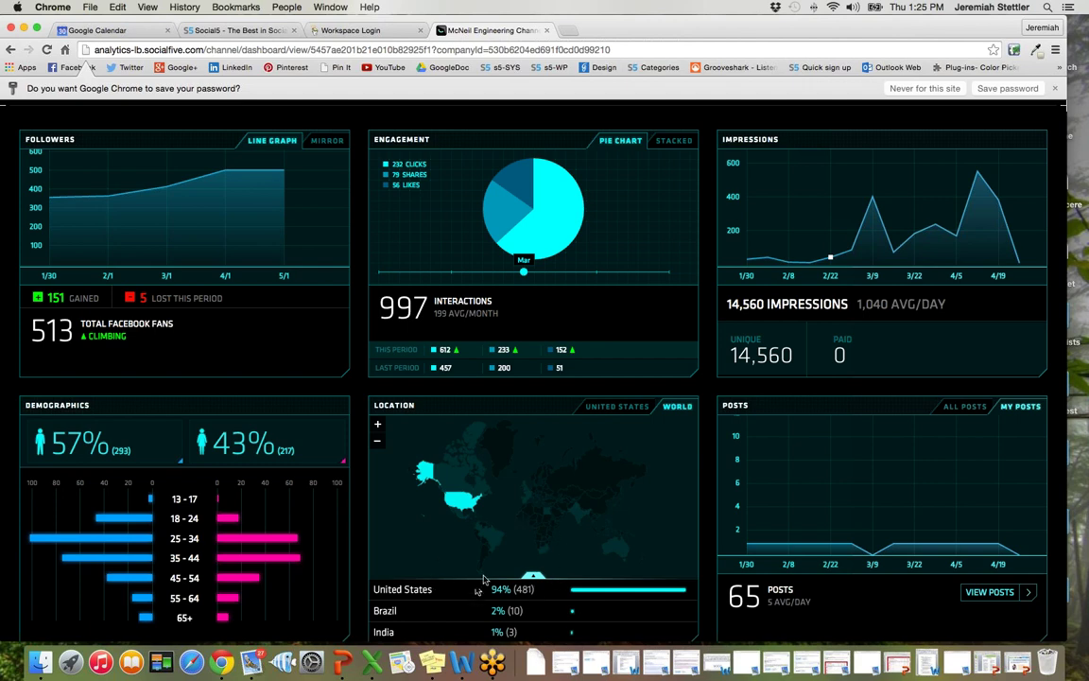
pyautogui.click(617, 407)
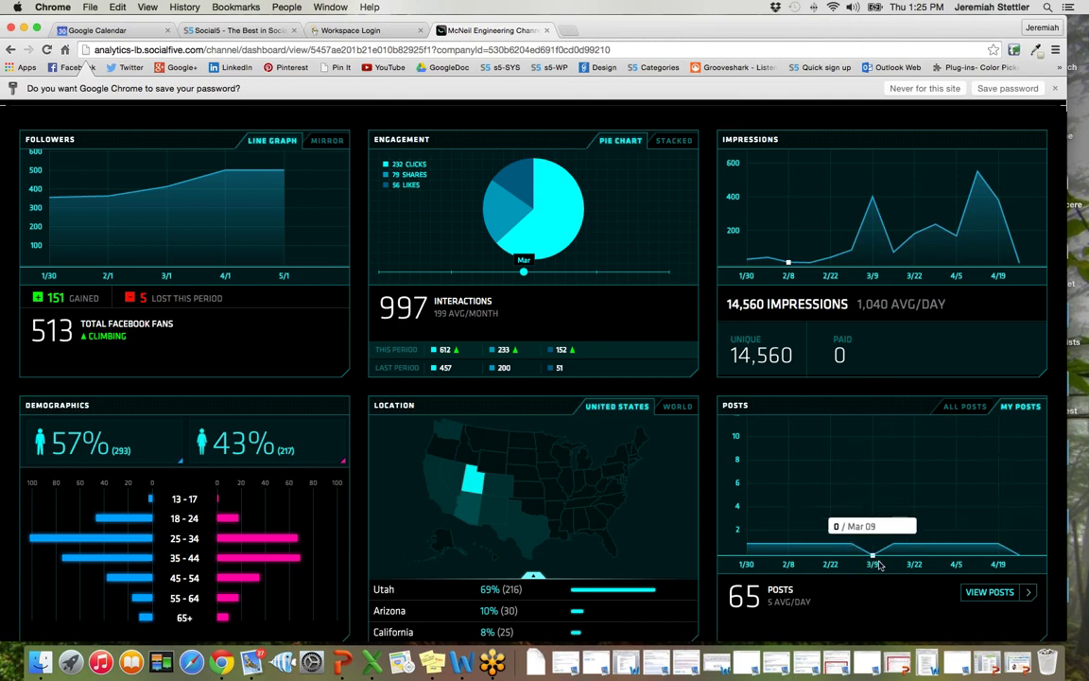
# Step: Open McNeil Engineering's own posts from the last 90 days and look through the ones with the most likes
pyautogui.click(989, 593)
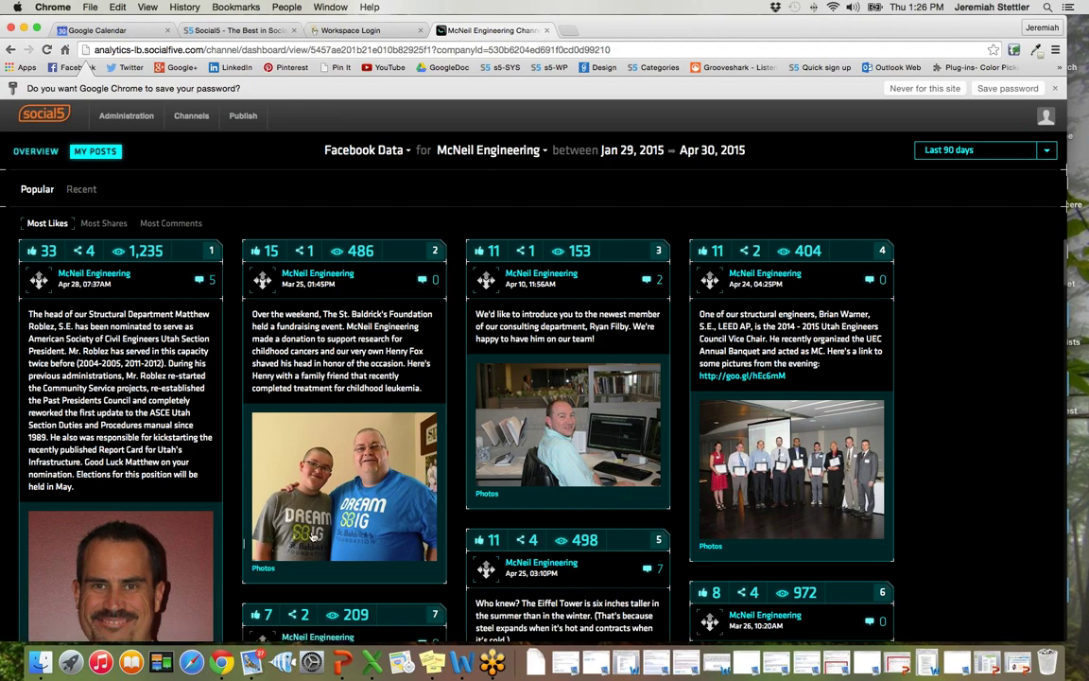
pyautogui.scroll(-8, 314, 535)
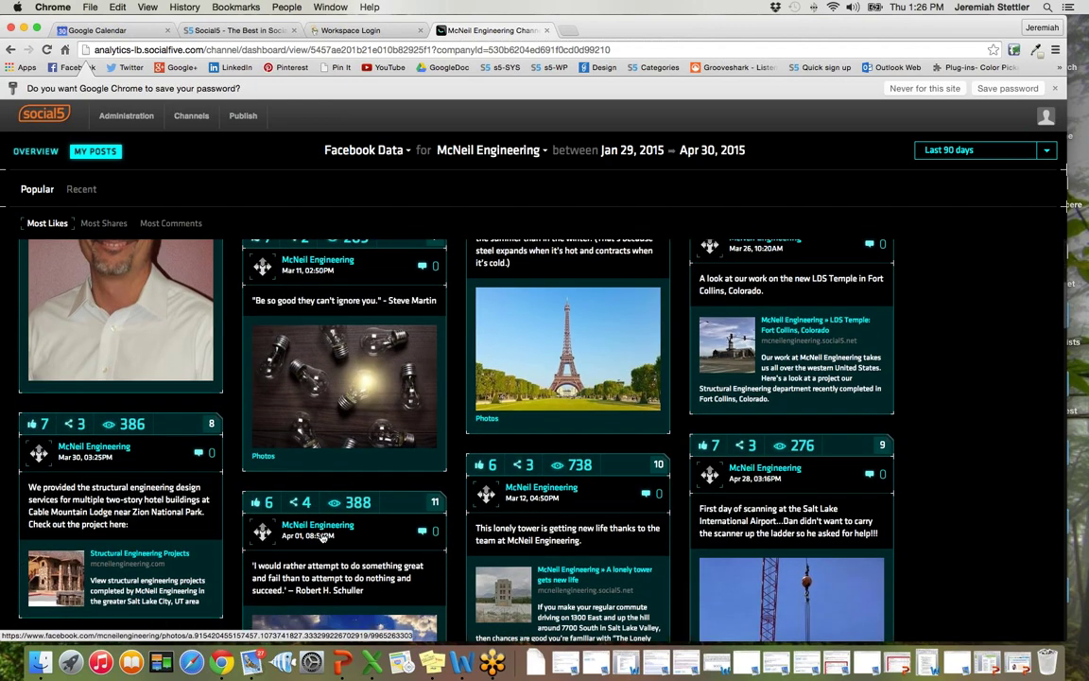
pyautogui.scroll(-5, 322, 536)
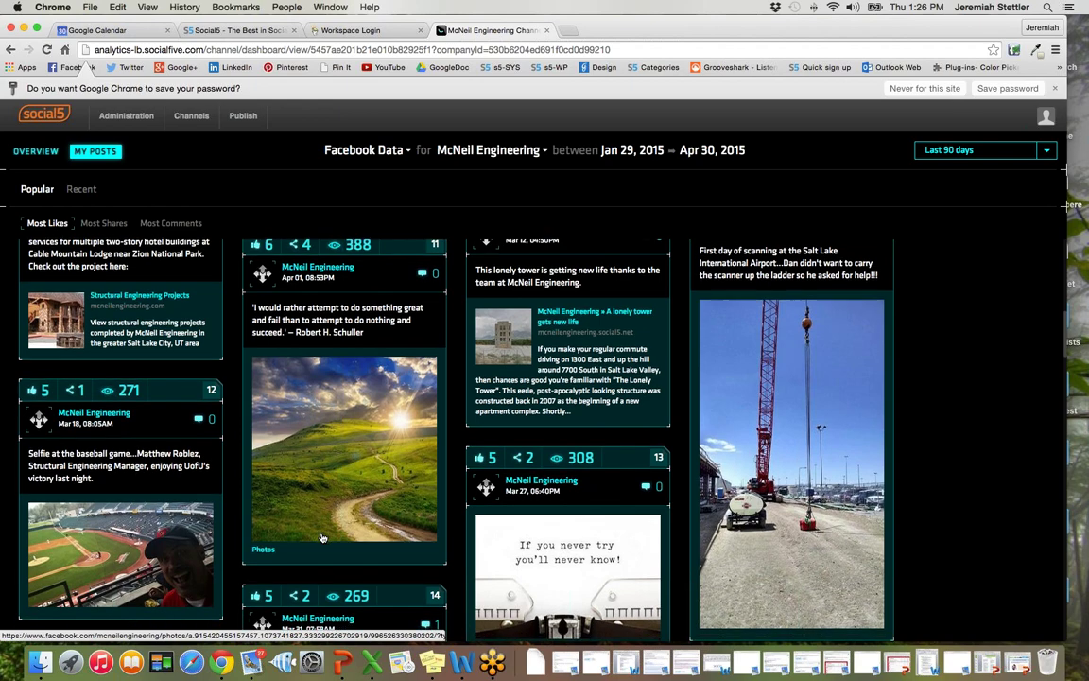
pyautogui.scroll(-1, 322, 537)
pyautogui.scroll(15, 321, 537)
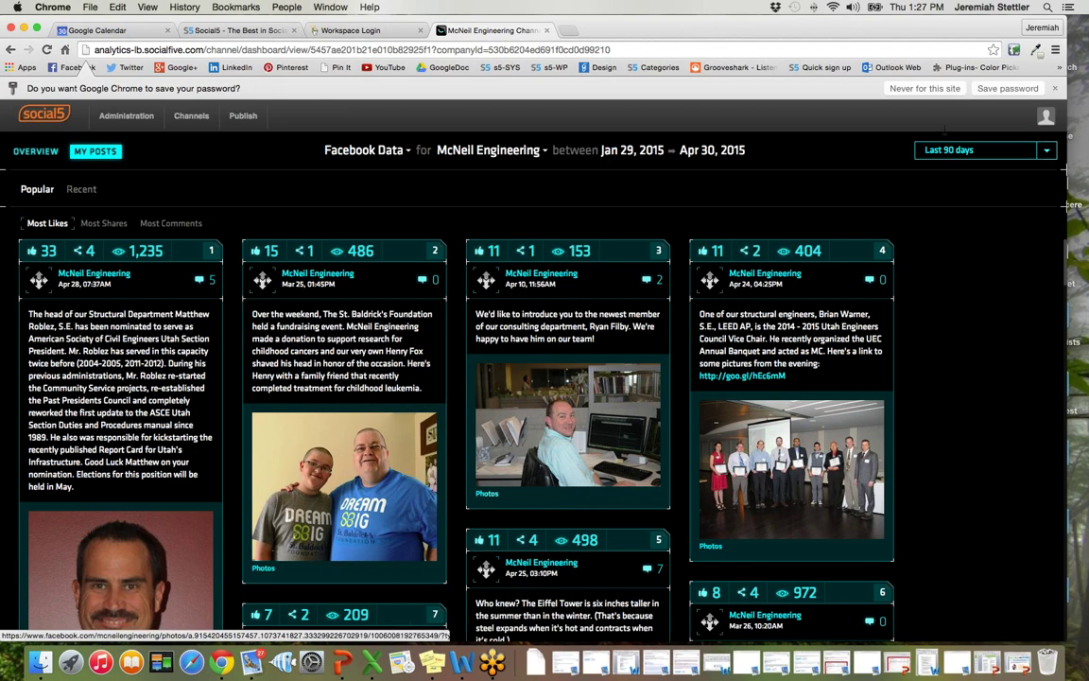
pyautogui.scroll(-3, 694, 460)
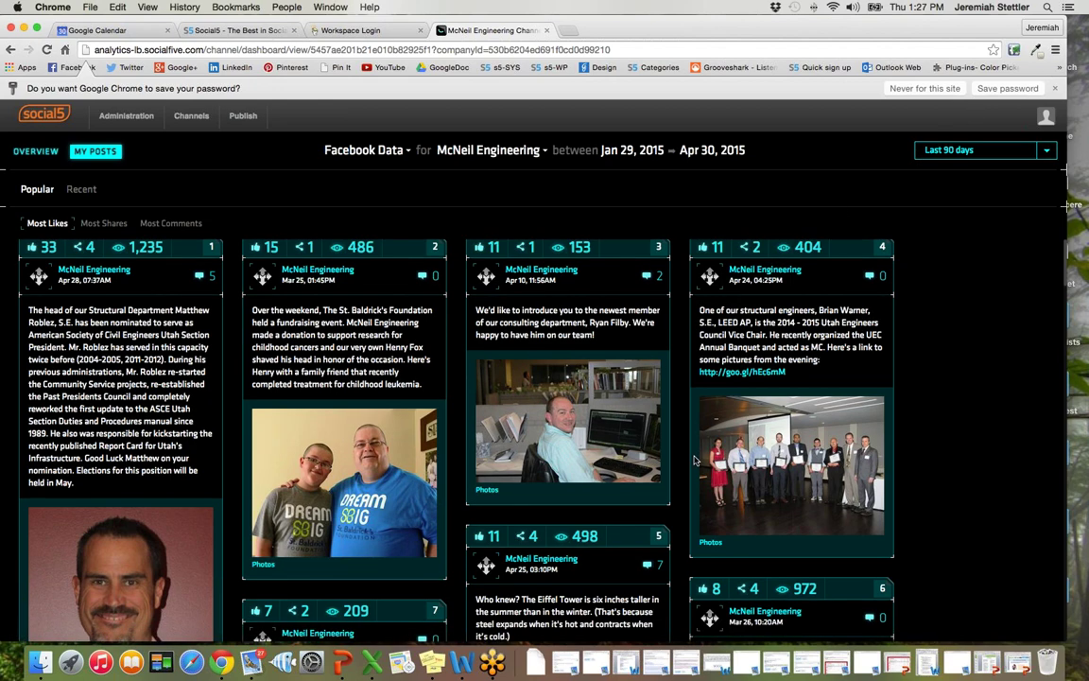
pyautogui.scroll(2, 695, 460)
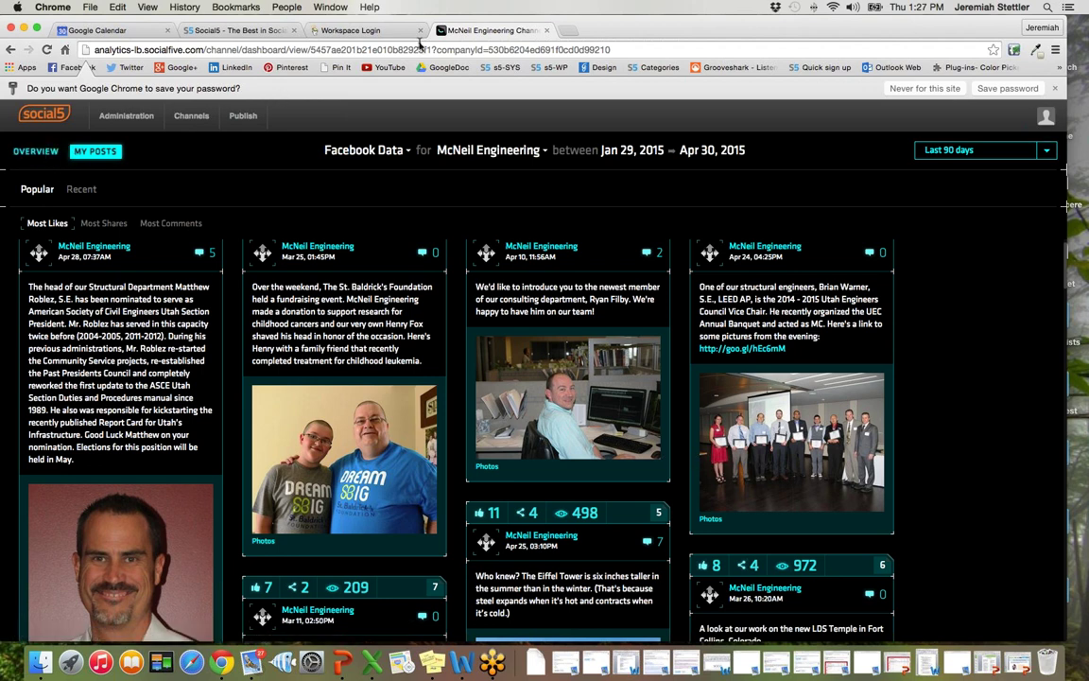
# Step: Open the social5.com member login page in a new browser tab and return to the McNeil Engineering dashboard
pyautogui.click(568, 32)
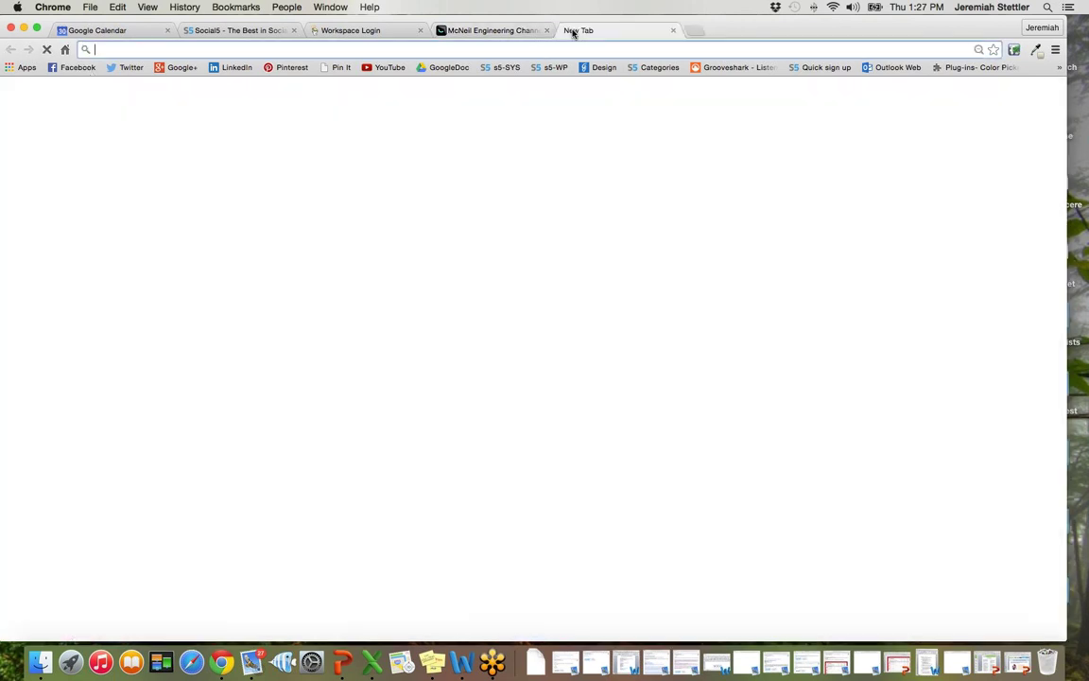
pyautogui.write('social5.com')
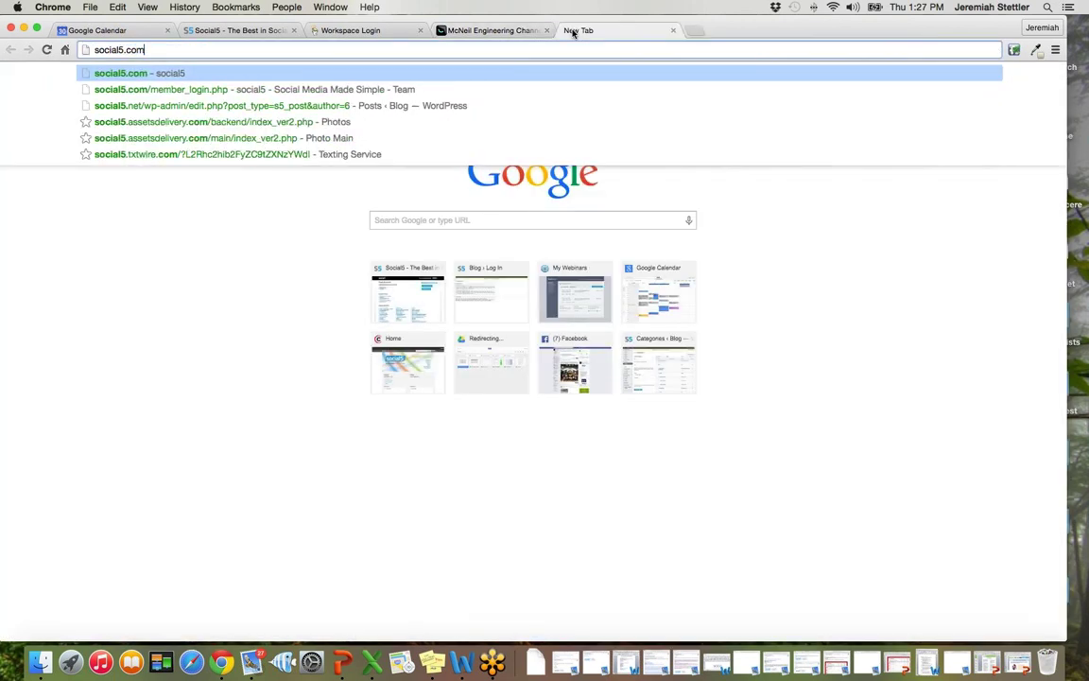
pyautogui.press('Return')
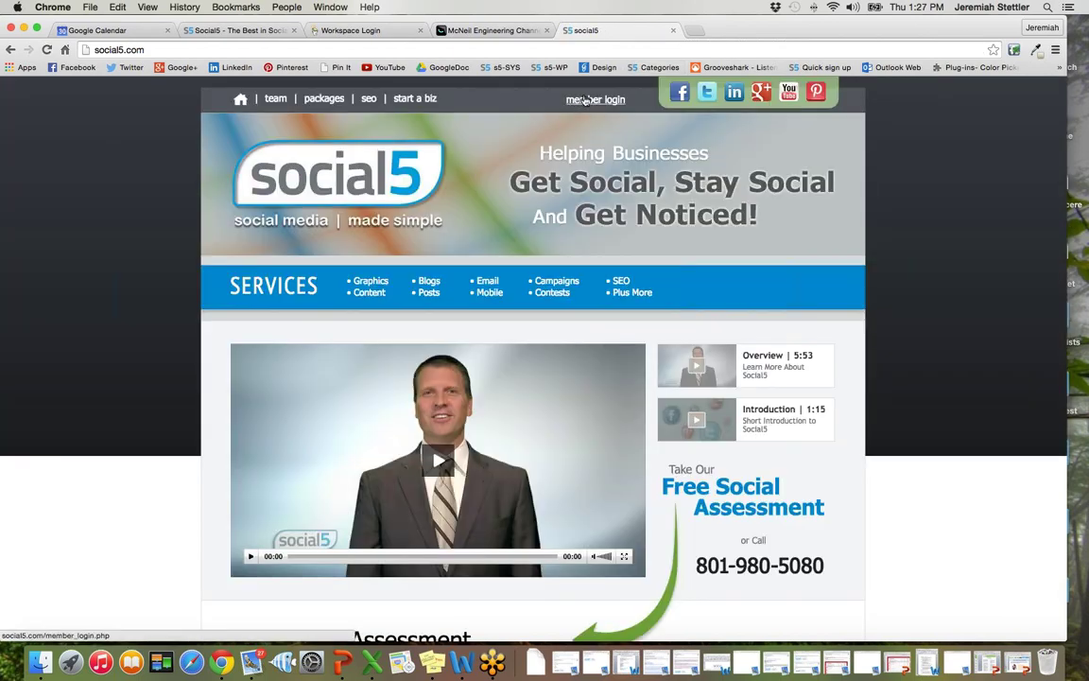
pyautogui.click(585, 100)
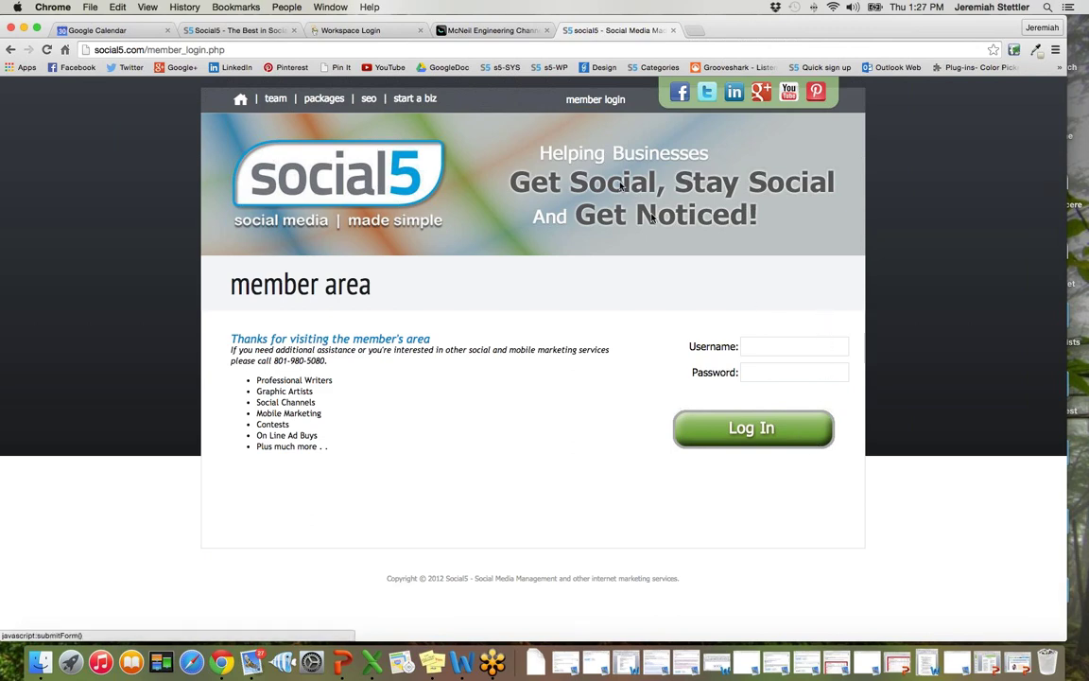
pyautogui.click(482, 31)
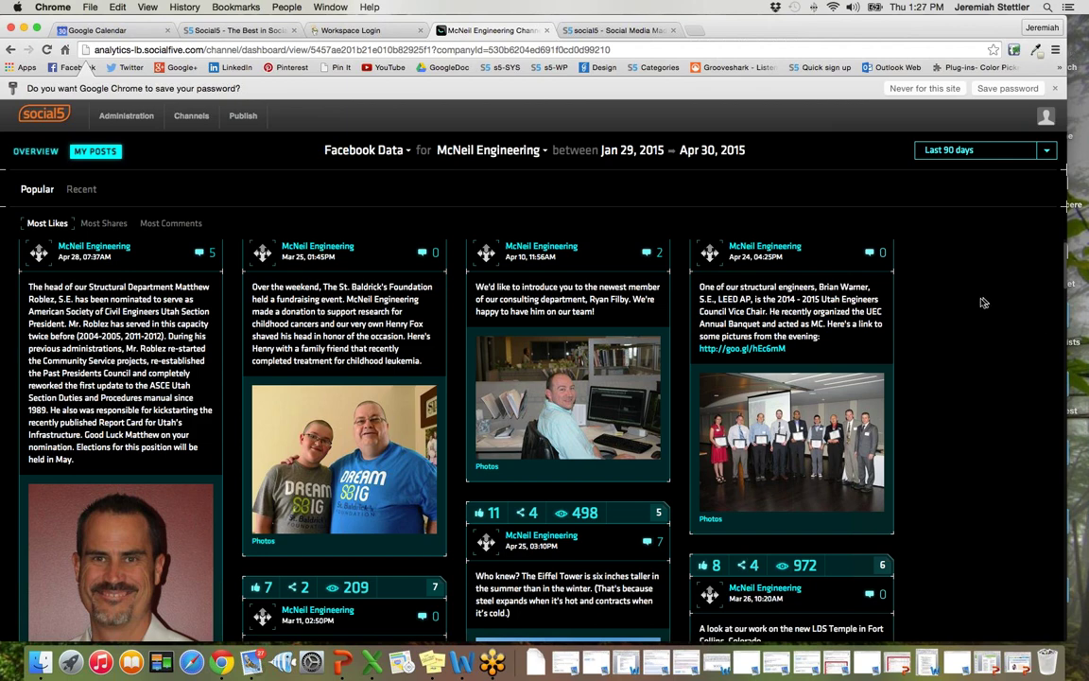
# Step: Switch to PowerPoint and present Measuring Your Success - S5U (Basic) from the How to Improve Post Performance slide to the Any Questions slide
pyautogui.click(1020, 665)
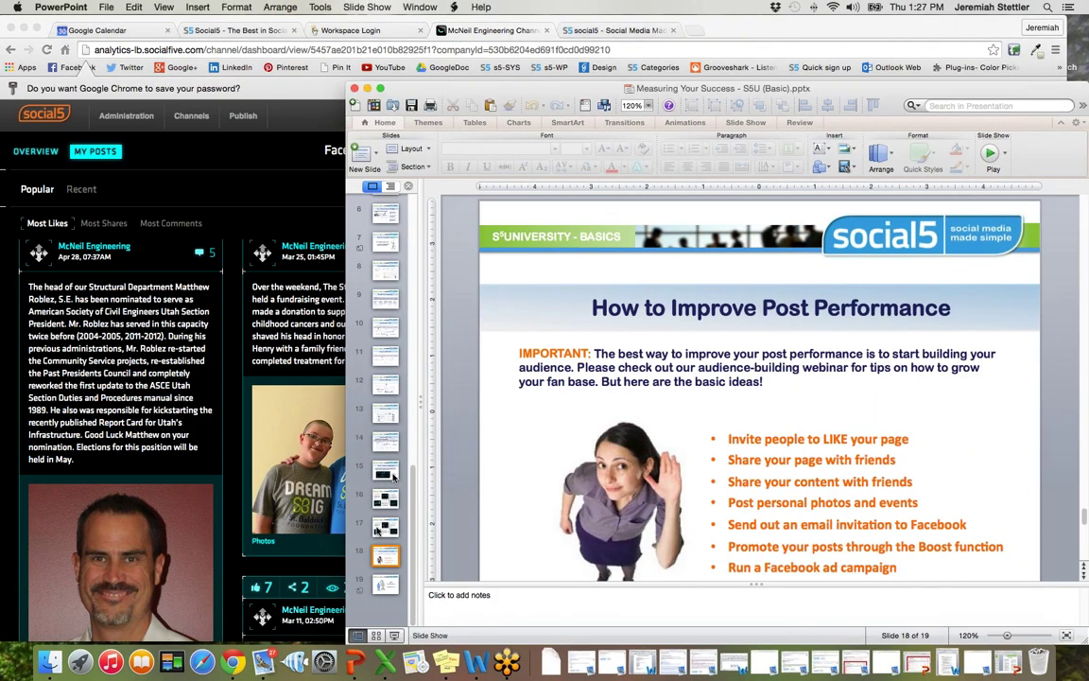
pyautogui.click(395, 635)
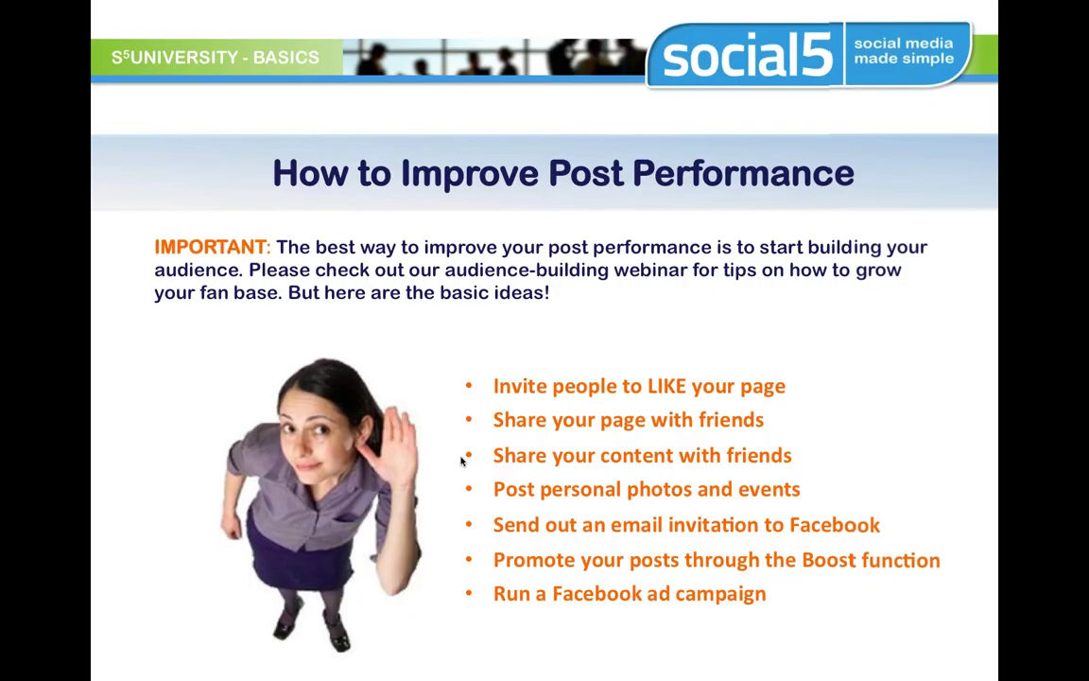
pyautogui.click(462, 461)
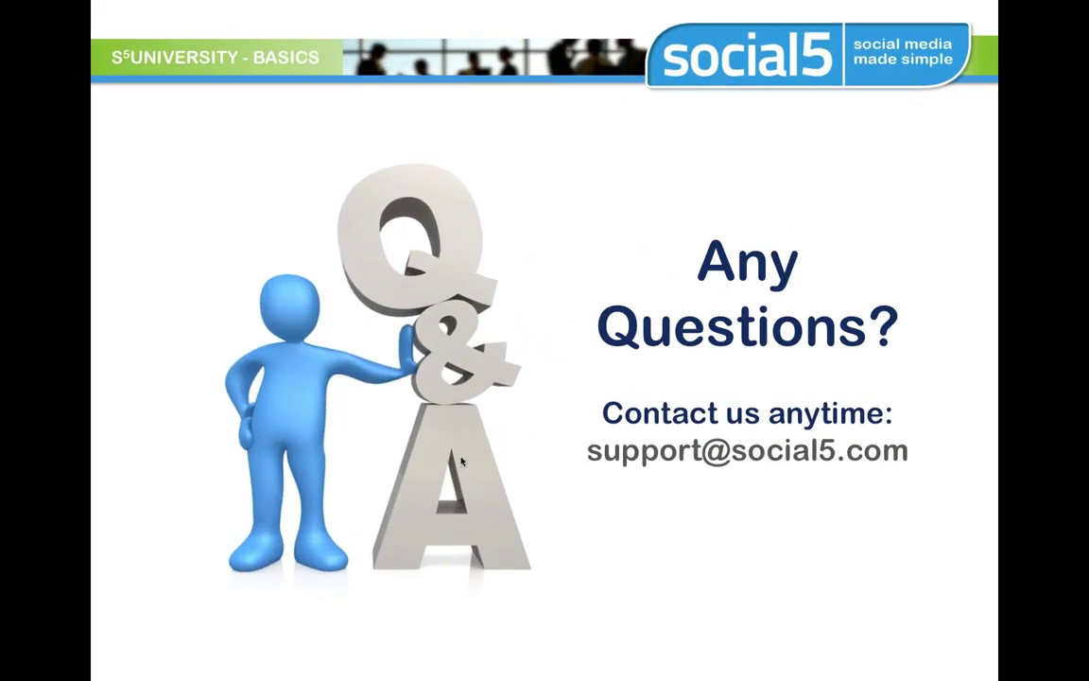